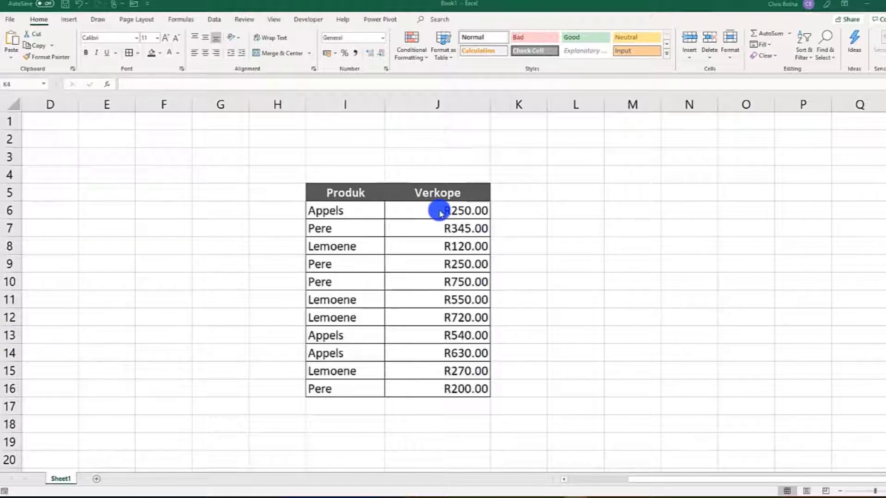
Step: Set up a Greater Than conditional formatting rule with threshold 400 on the Verkope values in J6:J16
{"action": "left_click_drag", "start_coordinate": [440, 212], "coordinate": [443, 368]}
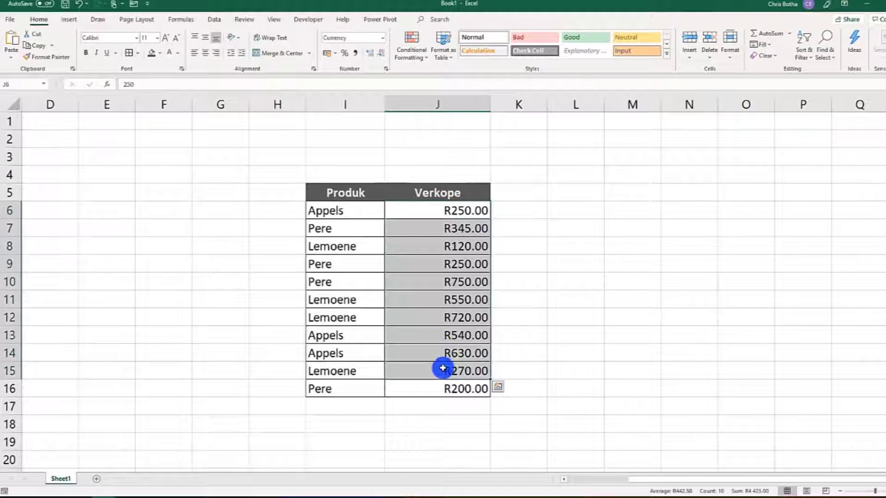
{"action": "left_click_drag", "start_coordinate": [419, 214], "coordinate": [426, 385]}
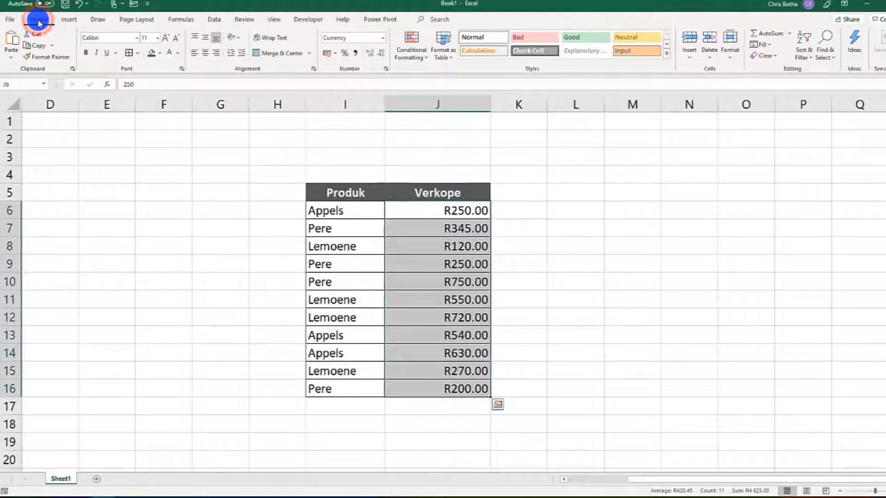
{"action": "left_click", "coordinate": [413, 63]}
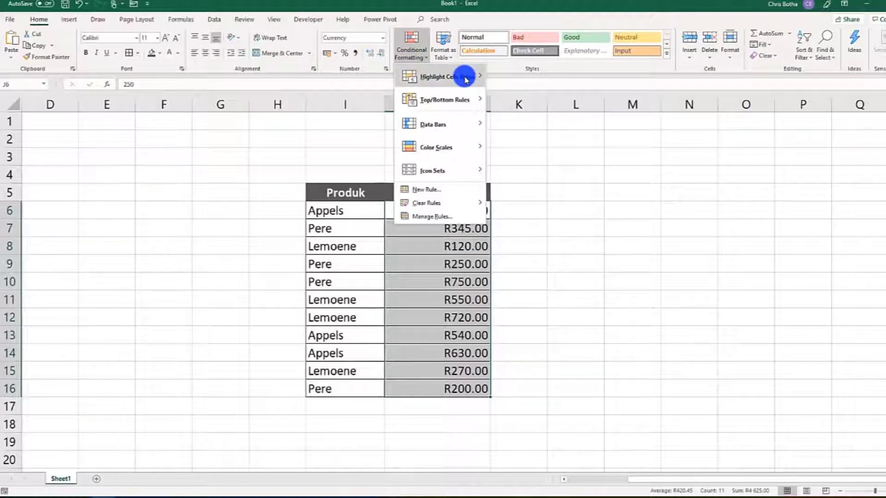
{"action": "mouse_move", "coordinate": [465, 80]}
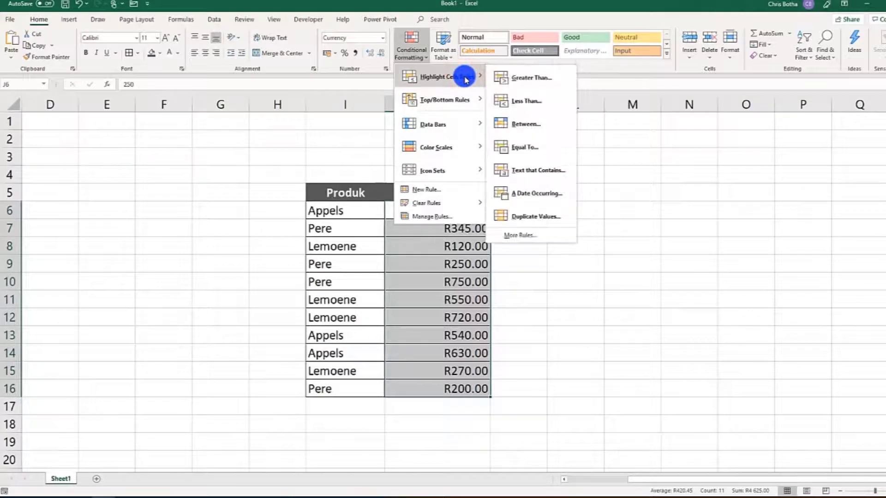
{"action": "left_click", "coordinate": [502, 79]}
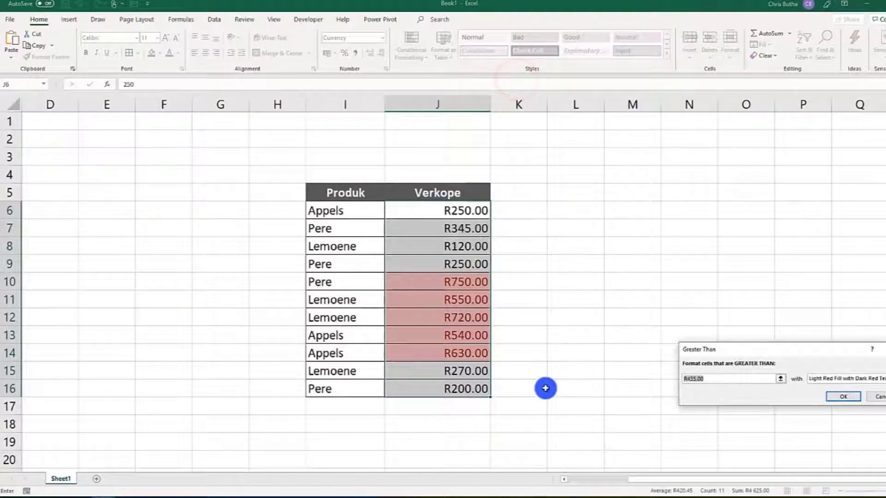
{"action": "type", "text": "400"}
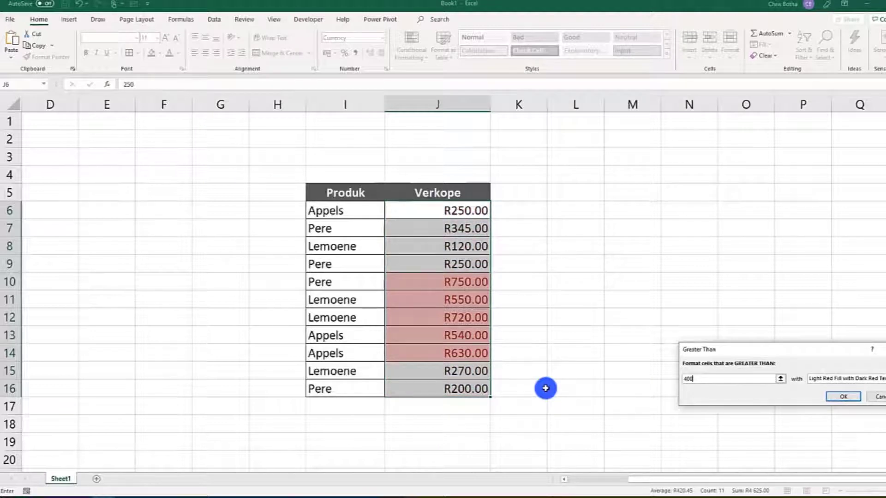
{"action": "left_click_drag", "start_coordinate": [704, 351], "coordinate": [531, 299]}
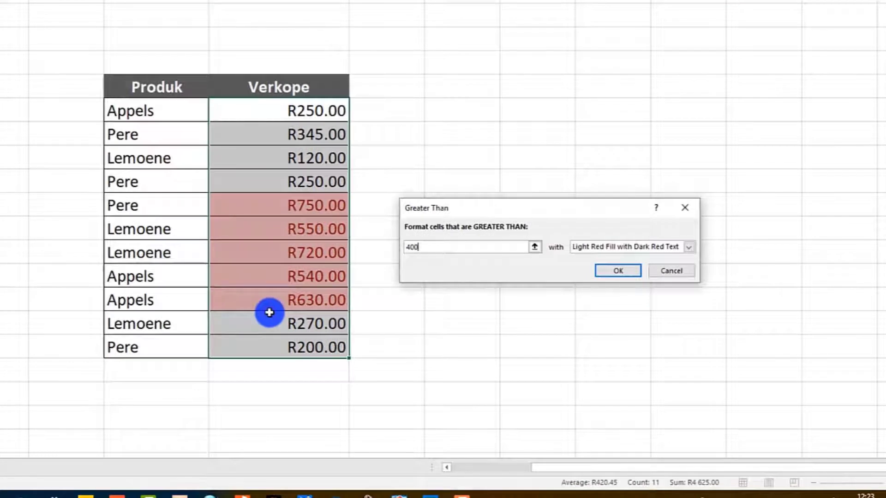
Step: Give the Greater Than rule a custom format with a dark green fill and apply it
{"action": "left_click", "coordinate": [688, 248]}
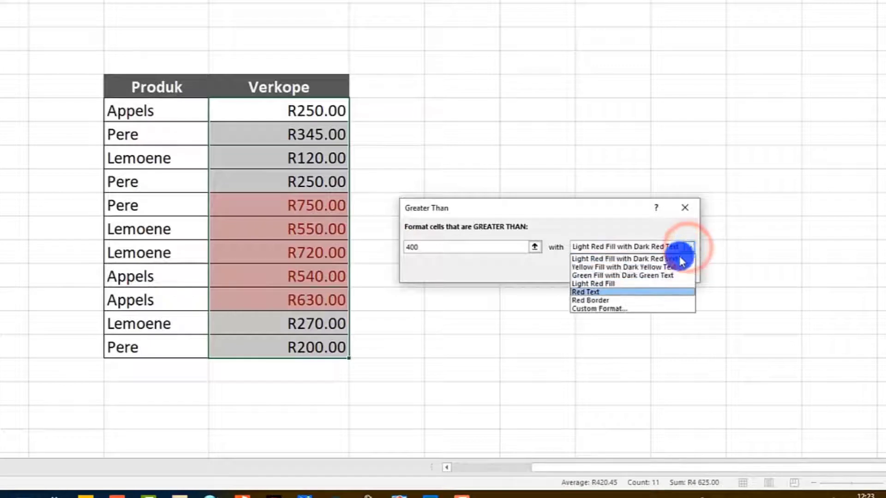
{"action": "left_click", "coordinate": [628, 308]}
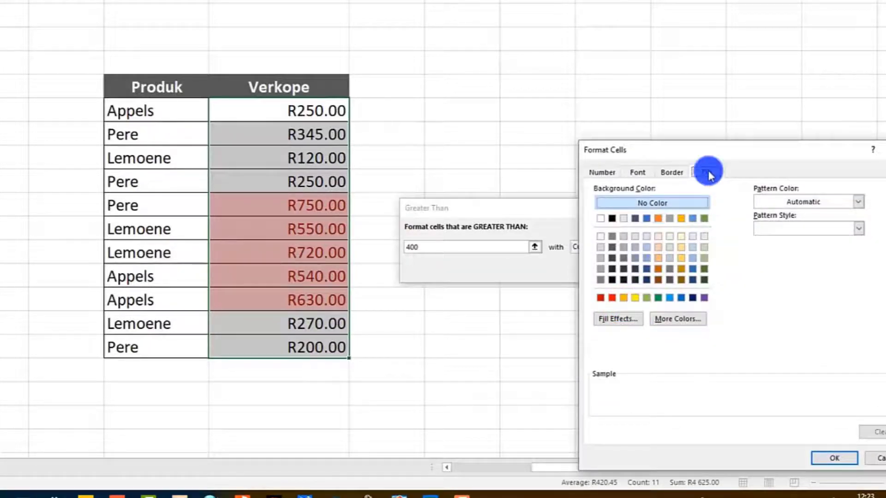
{"action": "left_click_drag", "start_coordinate": [693, 154], "coordinate": [502, 102]}
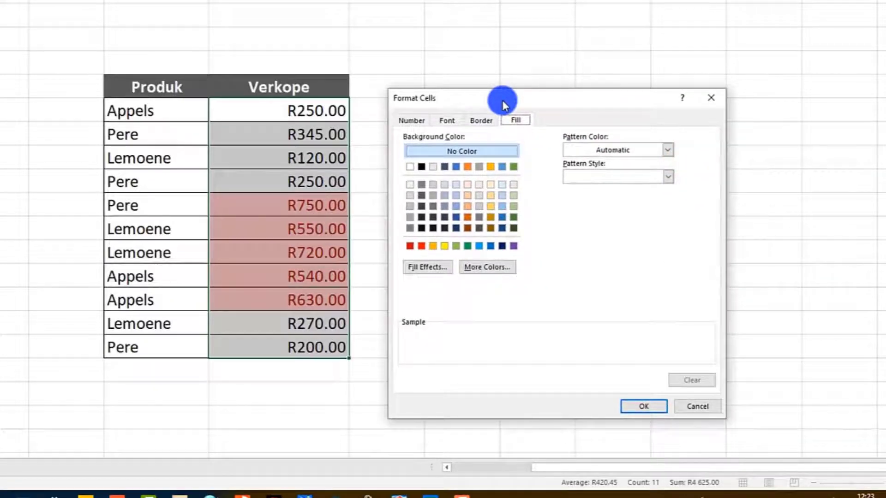
{"action": "left_click", "coordinate": [468, 245]}
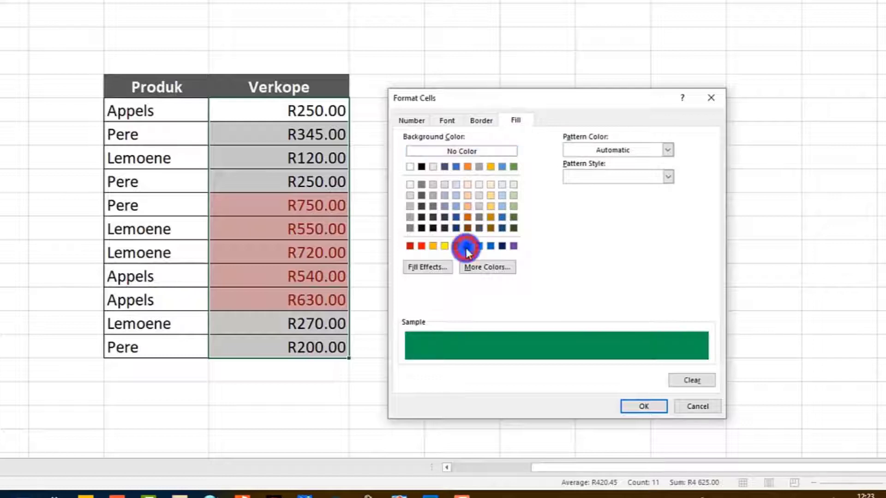
{"action": "left_click", "coordinate": [639, 407]}
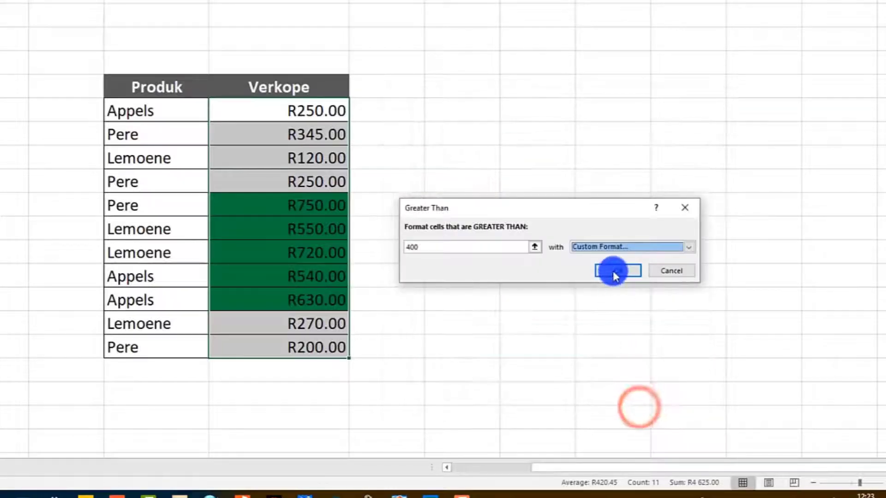
{"action": "left_click", "coordinate": [612, 271]}
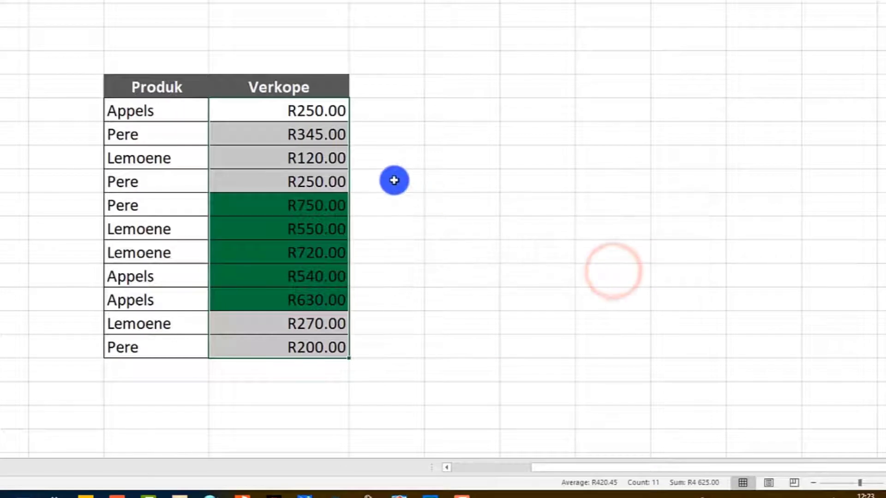
{"action": "left_click", "coordinate": [394, 181]}
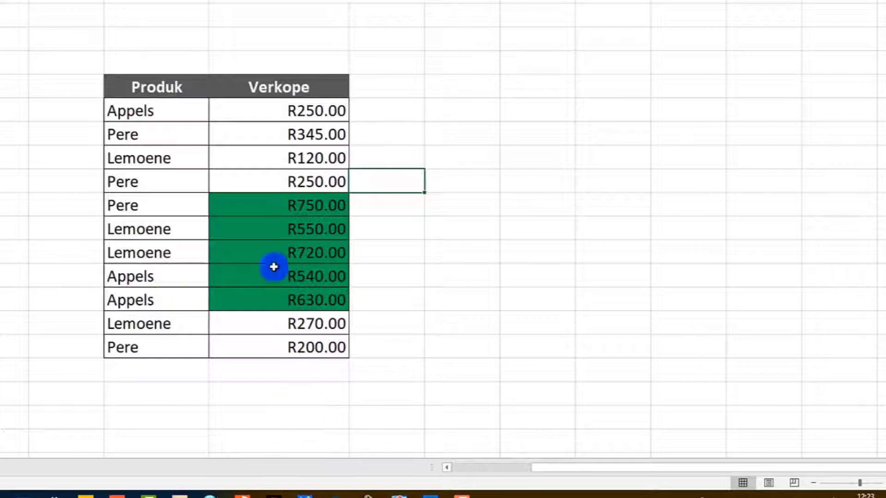
Step: Change the Verkope value of the Lemoene row in J11 to 250
{"action": "left_click", "coordinate": [266, 229]}
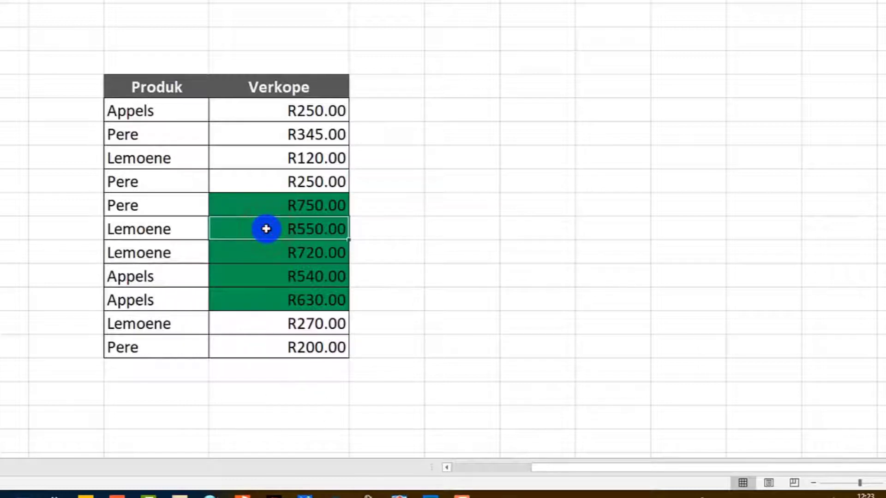
{"action": "type", "text": "250"}
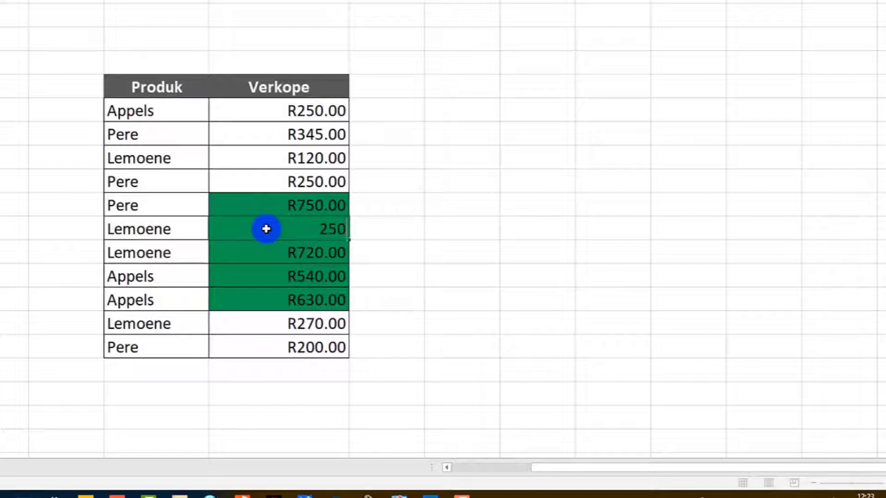
{"action": "key", "text": "Return"}
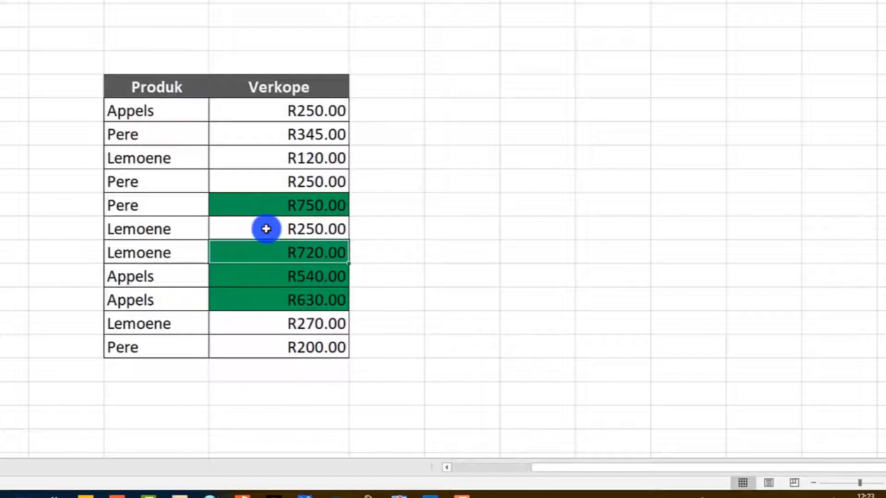
{"action": "left_click", "coordinate": [384, 210]}
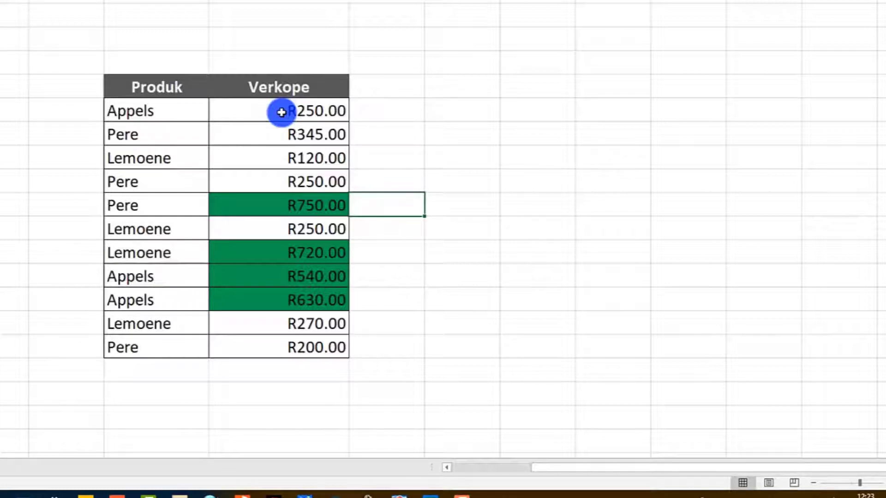
Step: Set up a Less Than conditional formatting rule with threshold 300 on the Verkope values in J6:J16
{"action": "left_click_drag", "start_coordinate": [281, 112], "coordinate": [300, 347]}
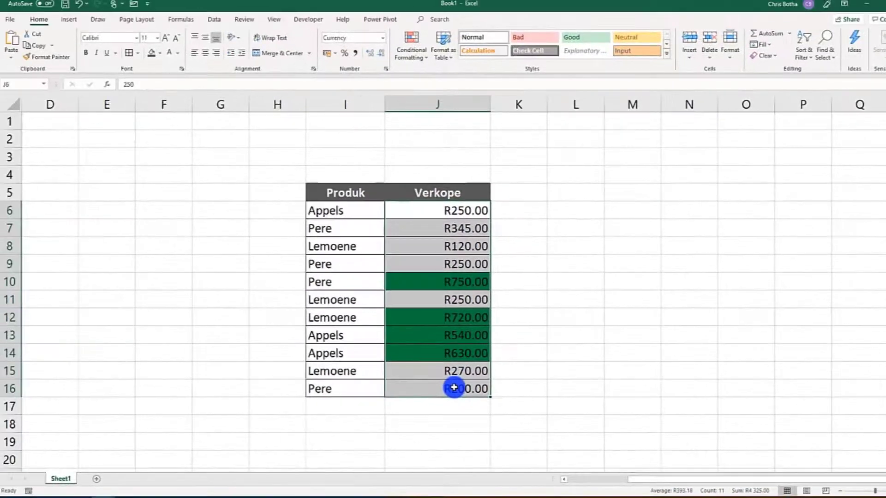
{"action": "left_click", "coordinate": [40, 21]}
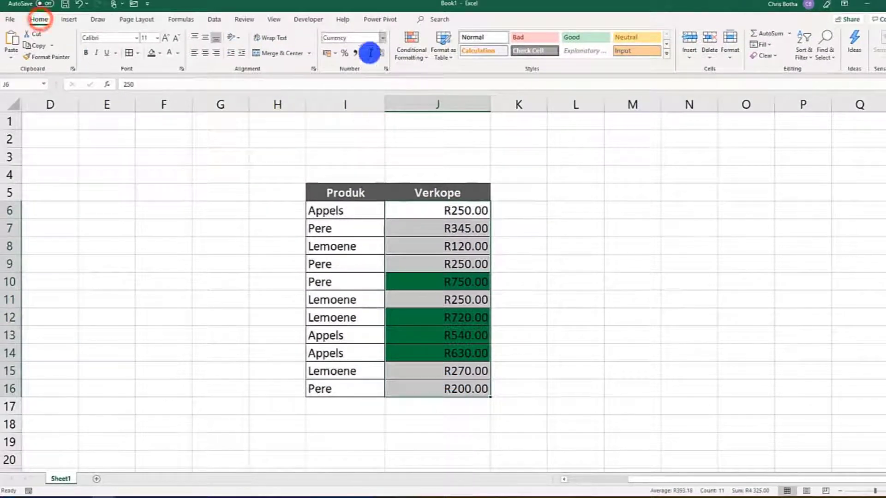
{"action": "left_click", "coordinate": [410, 56]}
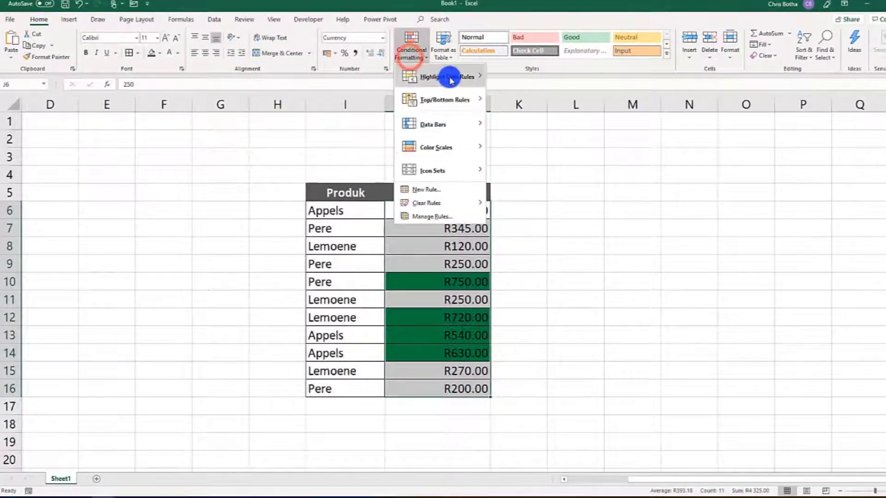
{"action": "mouse_move", "coordinate": [451, 80]}
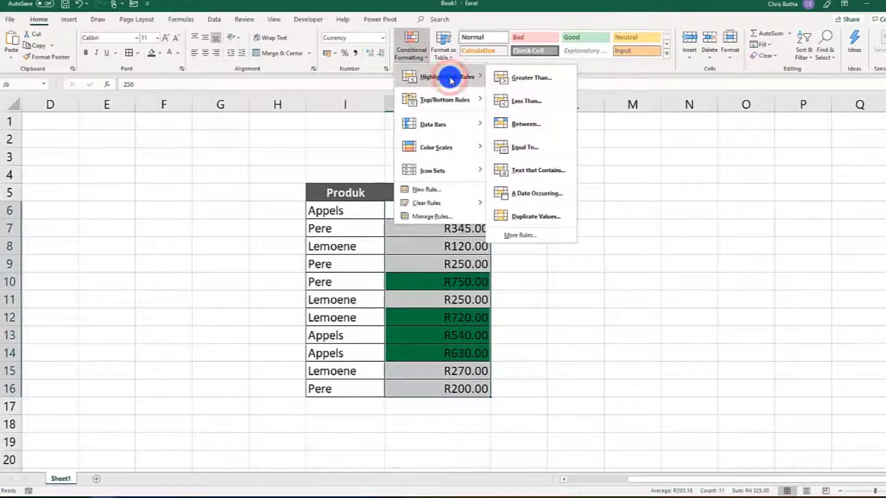
{"action": "left_click", "coordinate": [533, 102]}
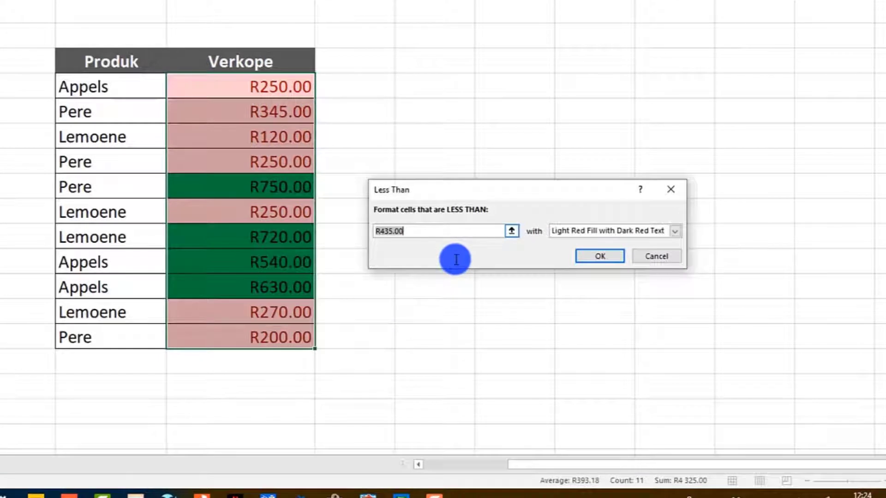
{"action": "type", "text": "300"}
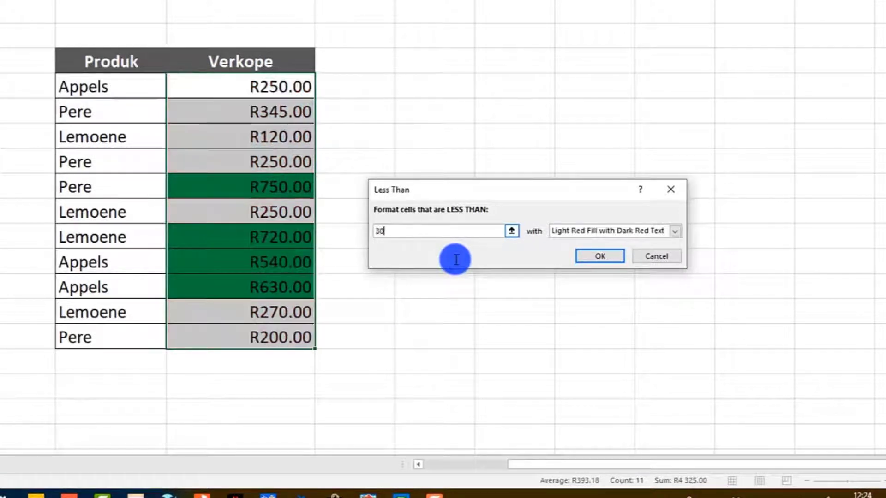
Step: Give the Less Than rule a custom format with a bright red fill and apply it
{"action": "left_click", "coordinate": [675, 231]}
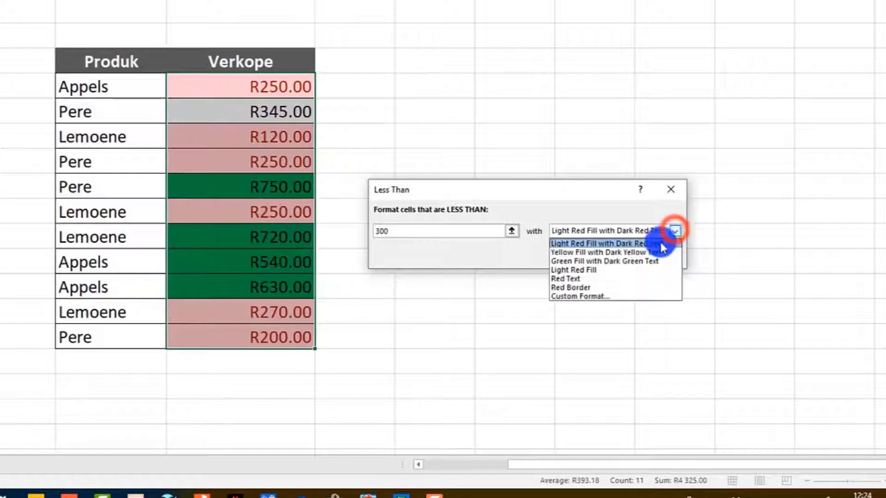
{"action": "left_click", "coordinate": [597, 296]}
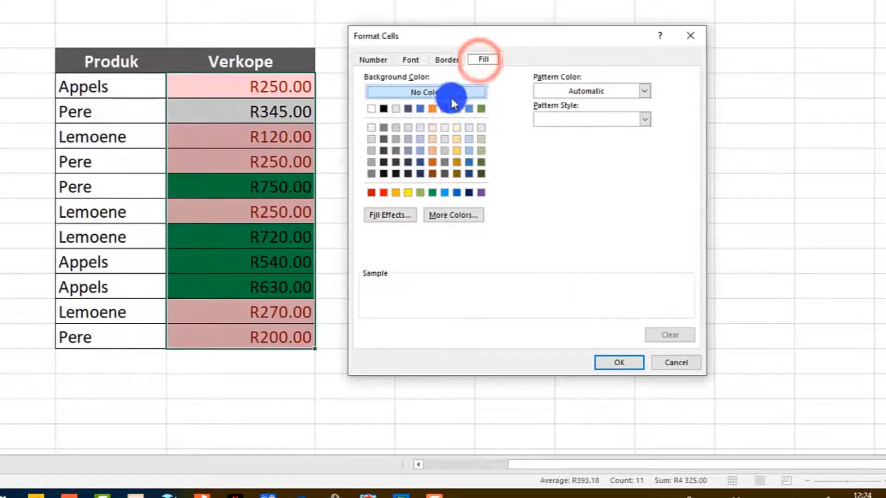
{"action": "left_click", "coordinate": [383, 192]}
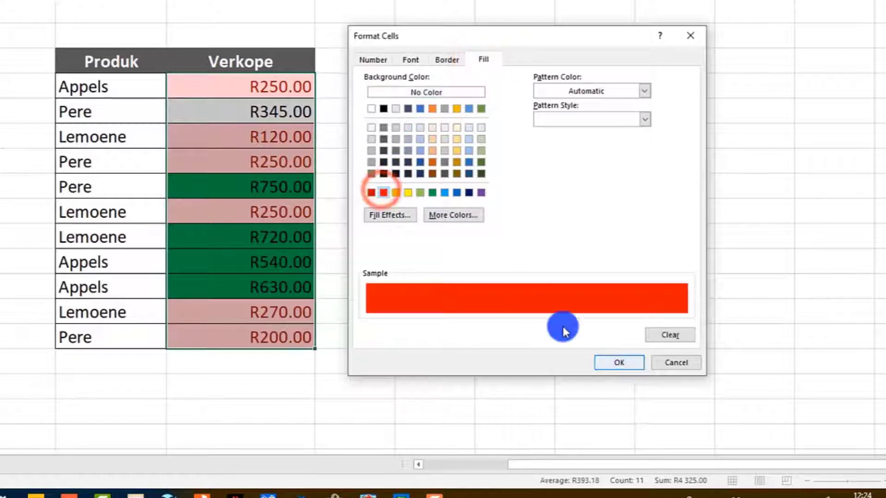
{"action": "left_click", "coordinate": [607, 359]}
{"action": "left_click", "coordinate": [579, 256]}
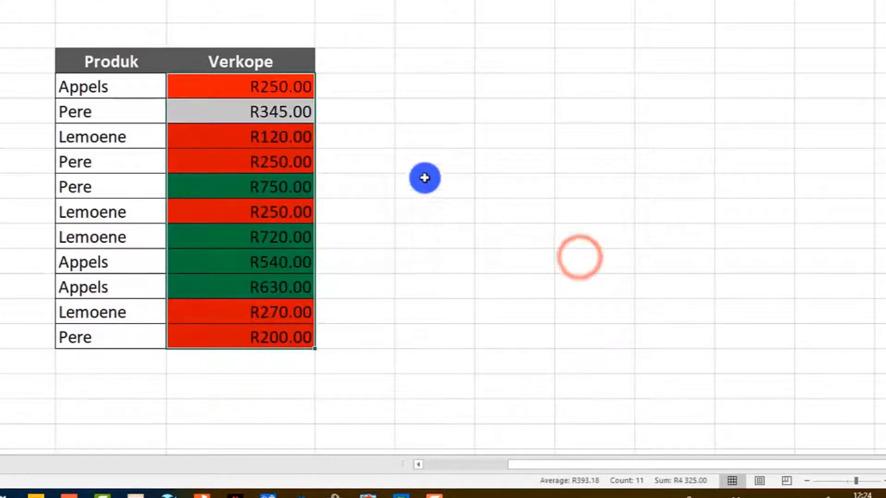
{"action": "left_click", "coordinate": [362, 144]}
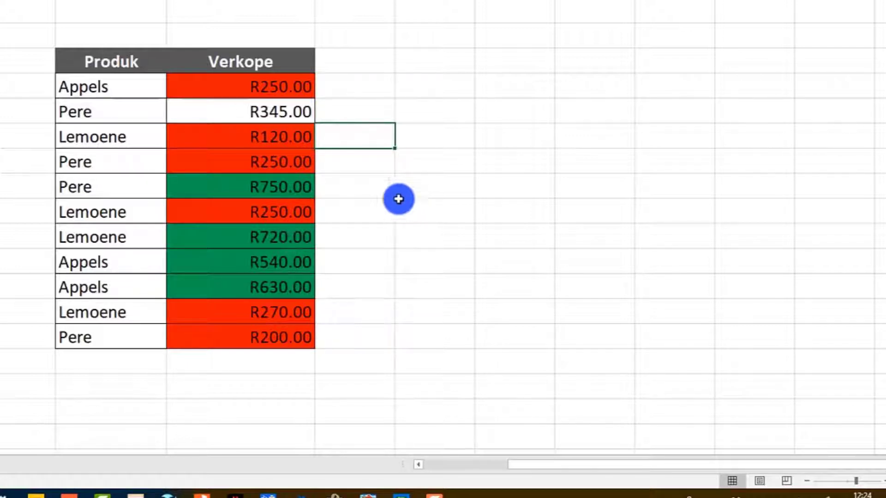
Step: Change the Verkope value of the first Appels row in J6 to 800
{"action": "left_click", "coordinate": [238, 90]}
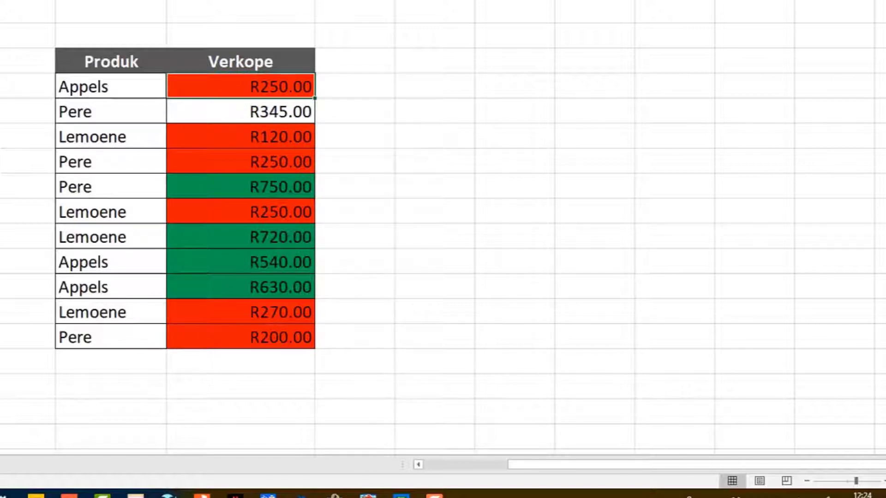
{"action": "type", "text": "800"}
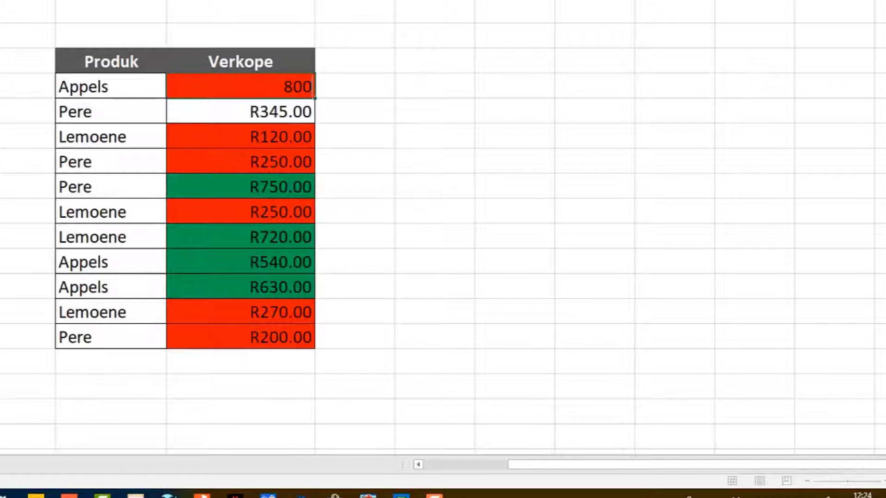
{"action": "key", "text": "Return"}
{"action": "left_click", "coordinate": [338, 77]}
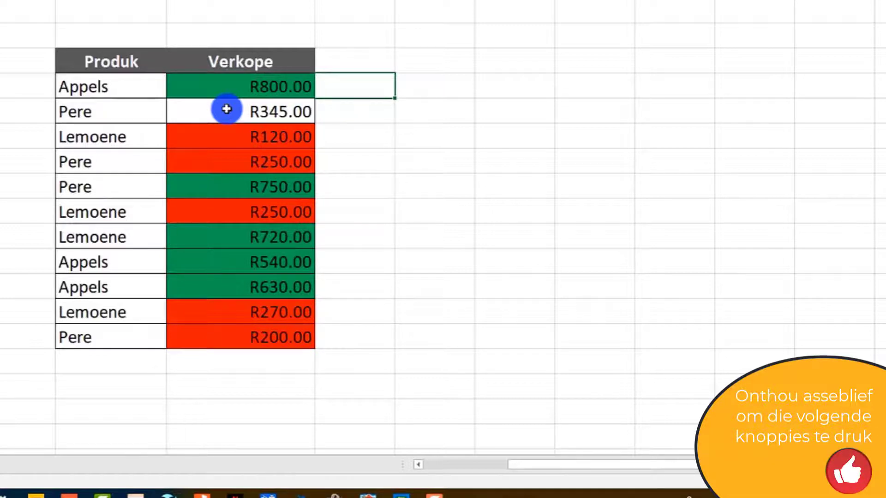
Step: Clear the conditional formatting rules from the Verkope values in J6:J16 only
{"action": "left_click", "coordinate": [234, 86]}
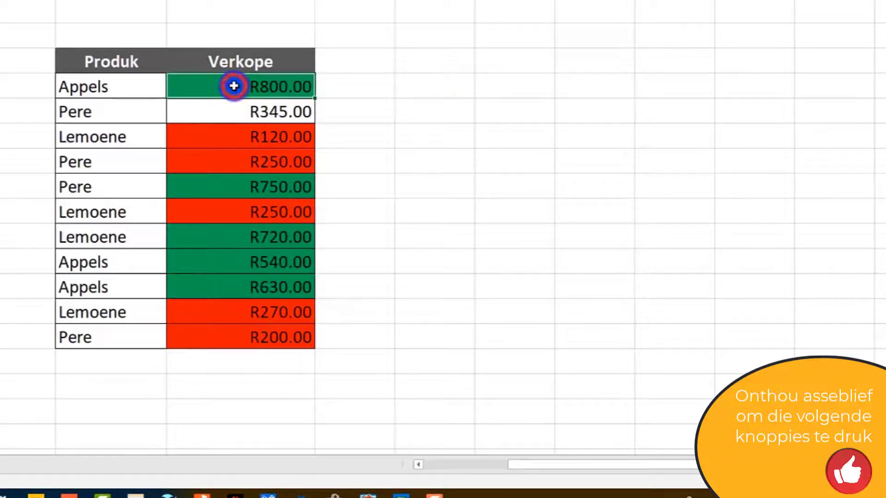
{"action": "left_click_drag", "start_coordinate": [233, 86], "coordinate": [239, 329]}
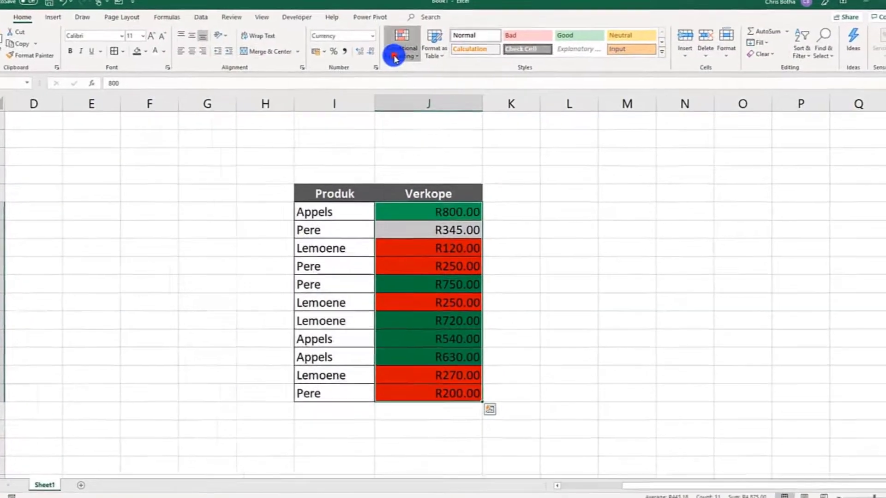
{"action": "left_click", "coordinate": [394, 58]}
{"action": "mouse_move", "coordinate": [458, 212]}
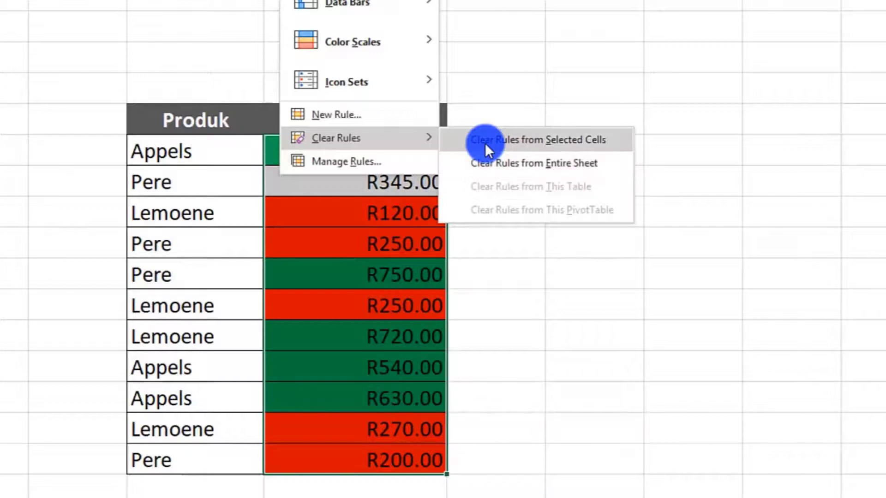
{"action": "left_click", "coordinate": [502, 141]}
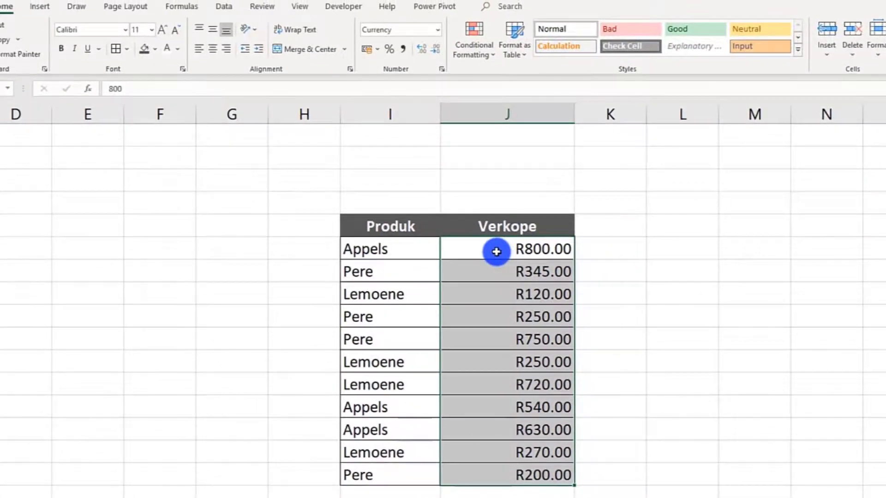
Step: Set up a Top 10 Items conditional formatting rule on J6:J16 with the rank count set to 3
{"action": "left_click_drag", "start_coordinate": [496, 251], "coordinate": [509, 483]}
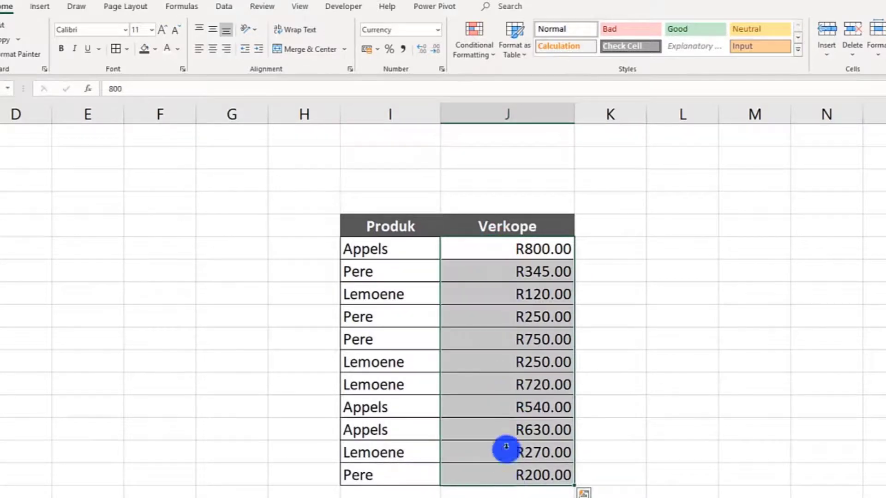
{"action": "left_click", "coordinate": [472, 56]}
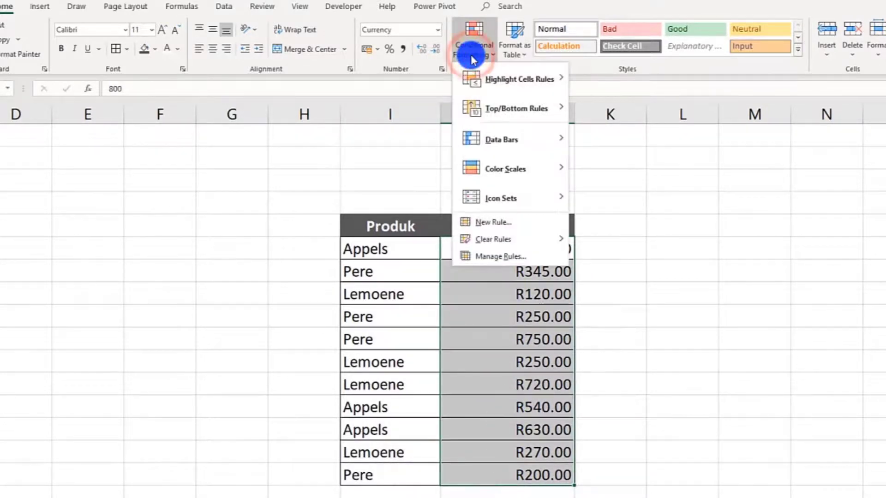
{"action": "mouse_move", "coordinate": [515, 117]}
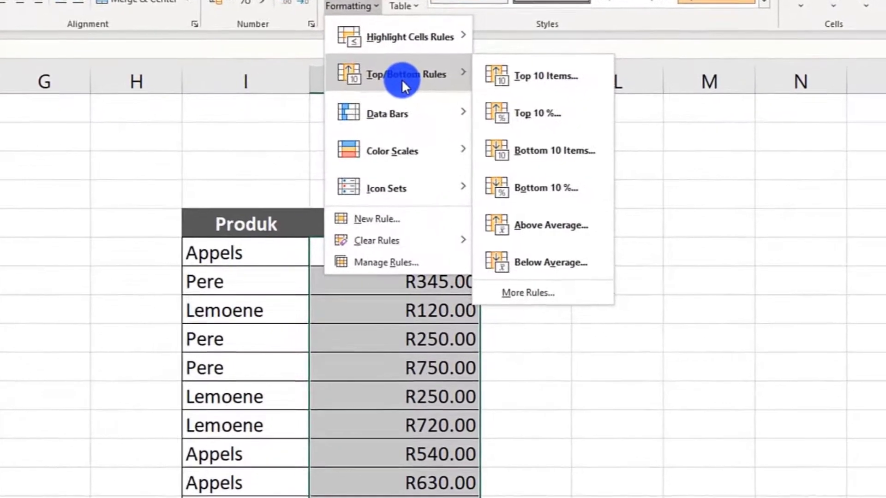
{"action": "left_click", "coordinate": [561, 79]}
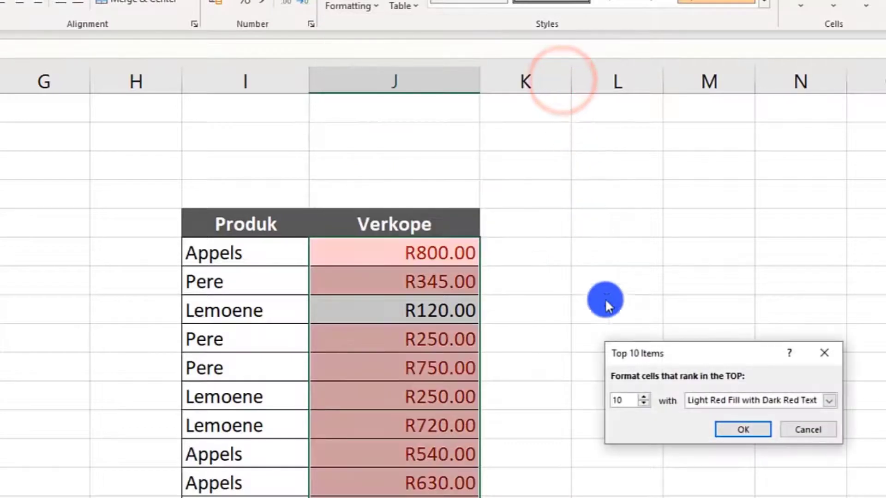
{"action": "double_click", "coordinate": [627, 403]}
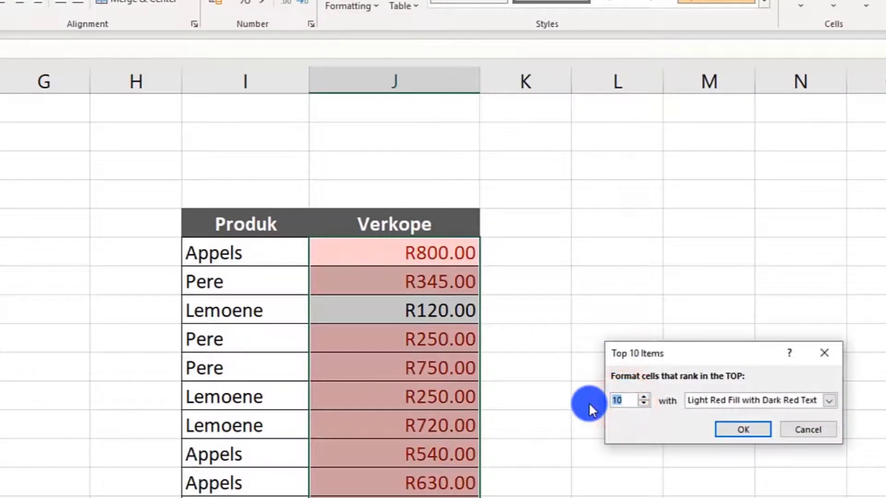
{"action": "type", "text": "3"}
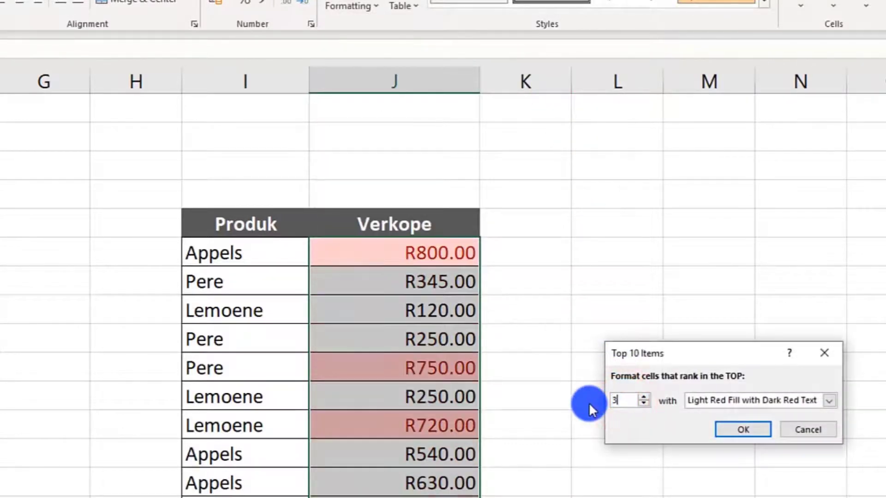
Step: Give the top-items rule a custom format with a green fill and apply it
{"action": "left_click", "coordinate": [830, 401]}
{"action": "left_click", "coordinate": [788, 476]}
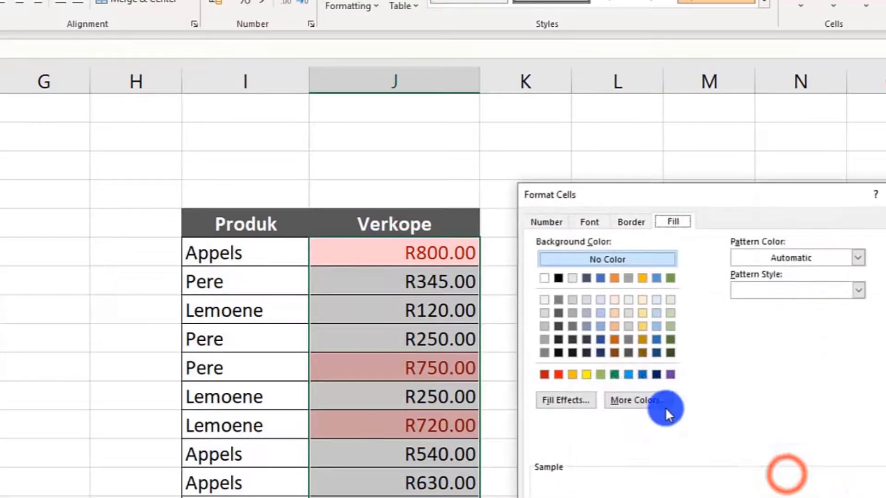
{"action": "left_click", "coordinate": [610, 376]}
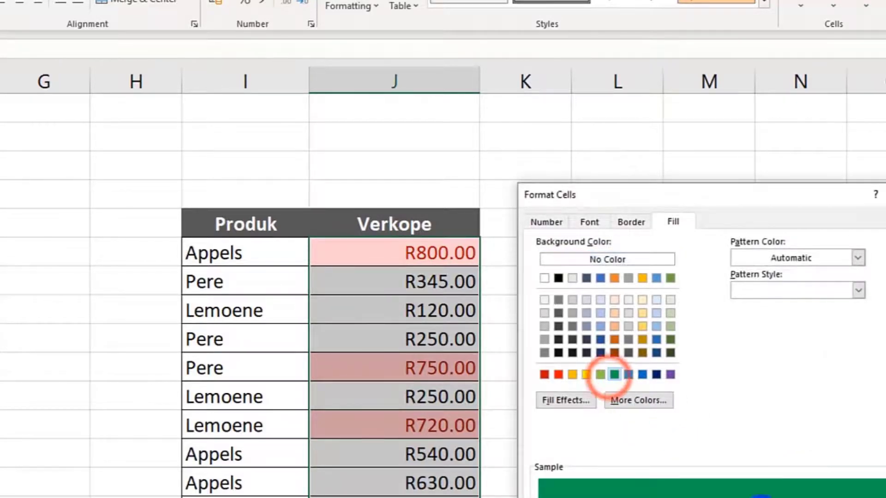
{"action": "key", "text": "Return"}
{"action": "left_click", "coordinate": [736, 430]}
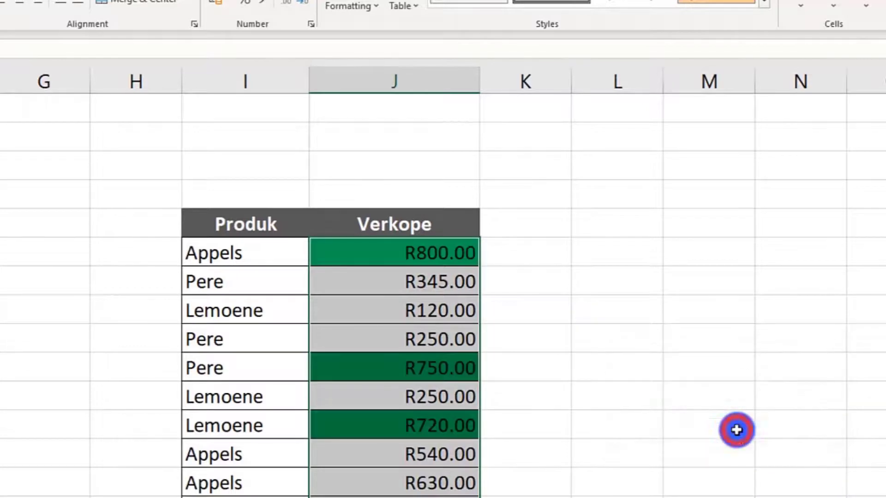
Step: Change the Verkope value of the Lemoene row in J12 to 200
{"action": "left_click", "coordinate": [322, 320]}
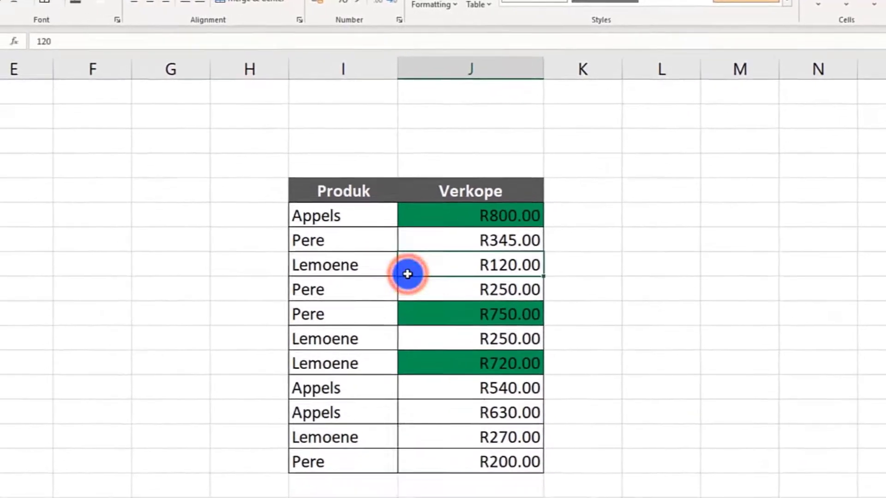
{"action": "left_click", "coordinate": [441, 366]}
{"action": "type", "text": "2"}
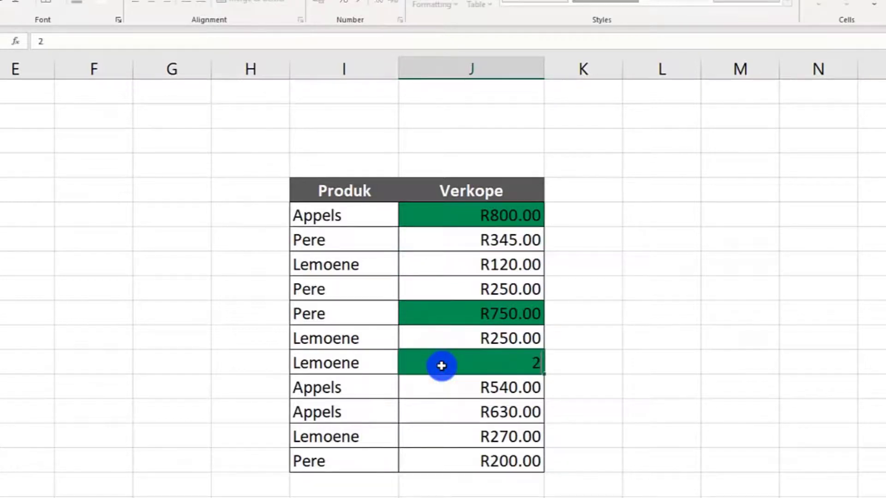
{"action": "type", "text": "00"}
{"action": "key", "text": "Return"}
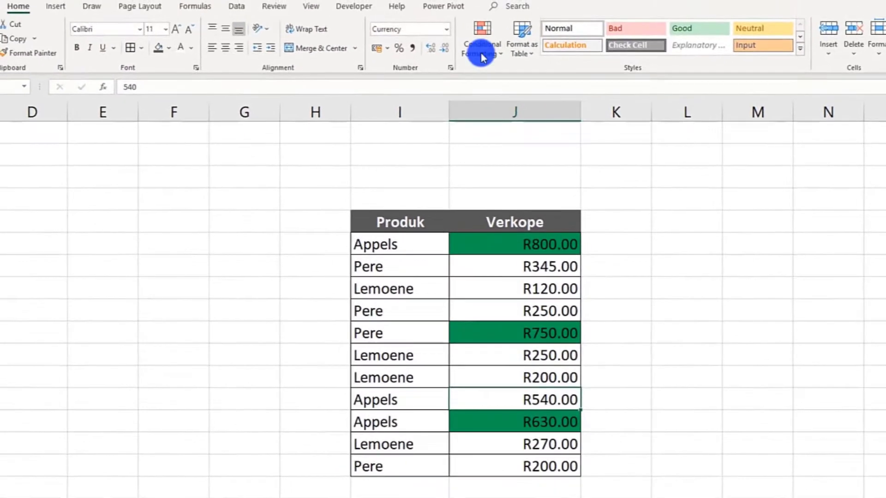
{"action": "left_click", "coordinate": [482, 56]}
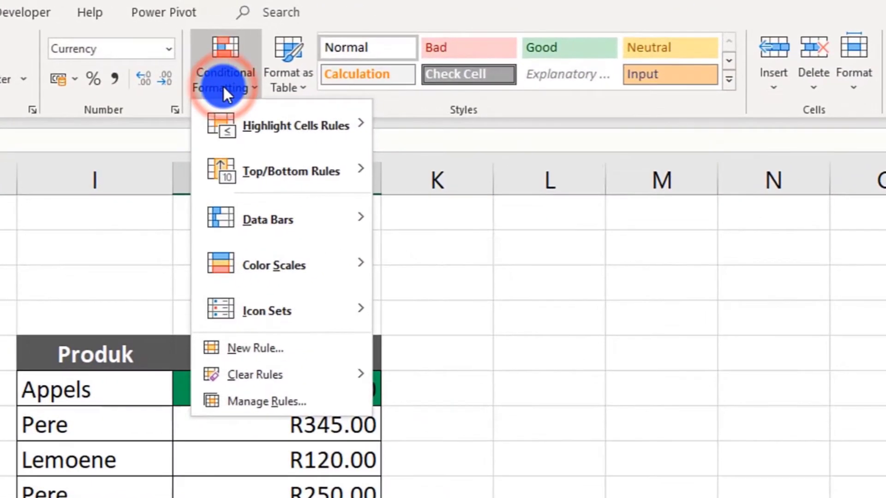
{"action": "mouse_move", "coordinate": [495, 85]}
{"action": "mouse_move", "coordinate": [280, 209]}
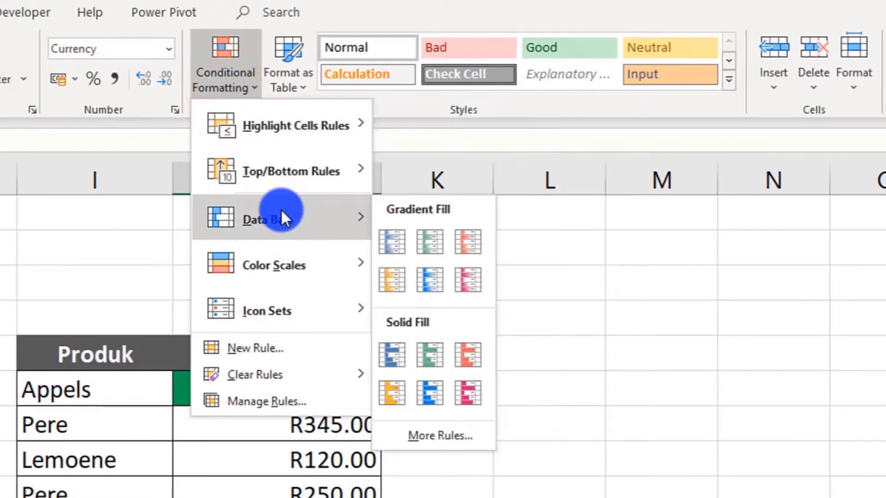
{"action": "key", "text": "Down"}
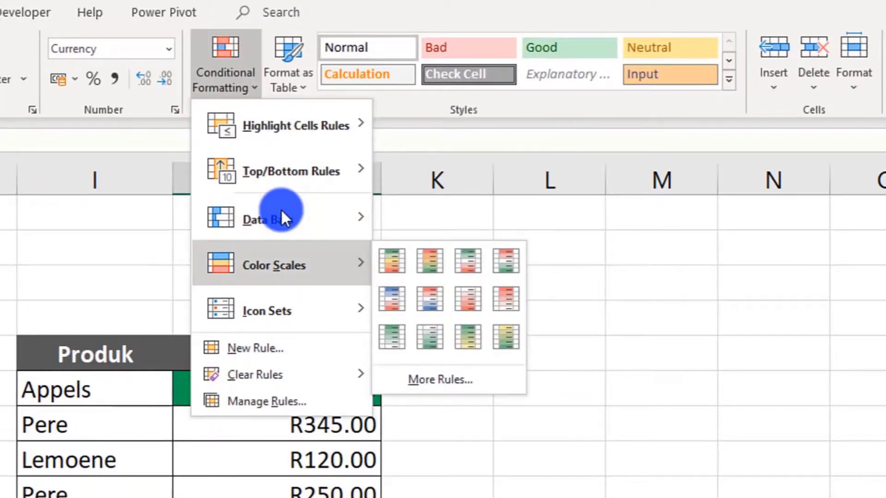
{"action": "mouse_move", "coordinate": [315, 307]}
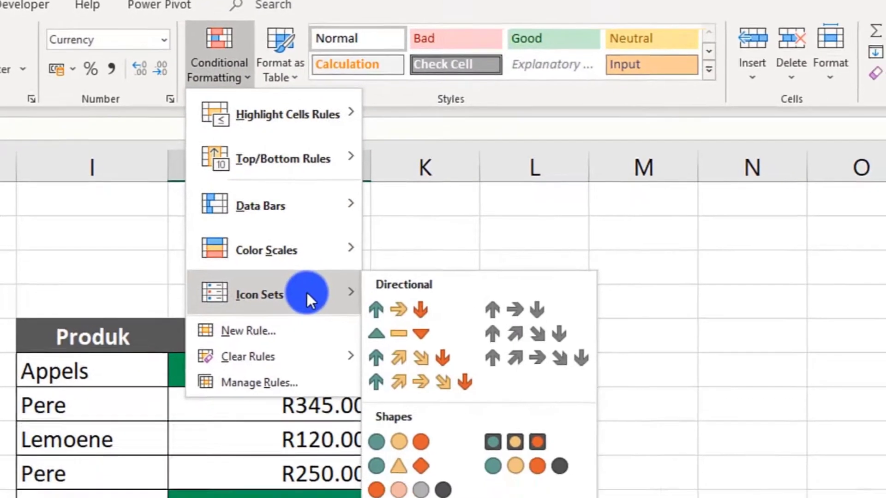